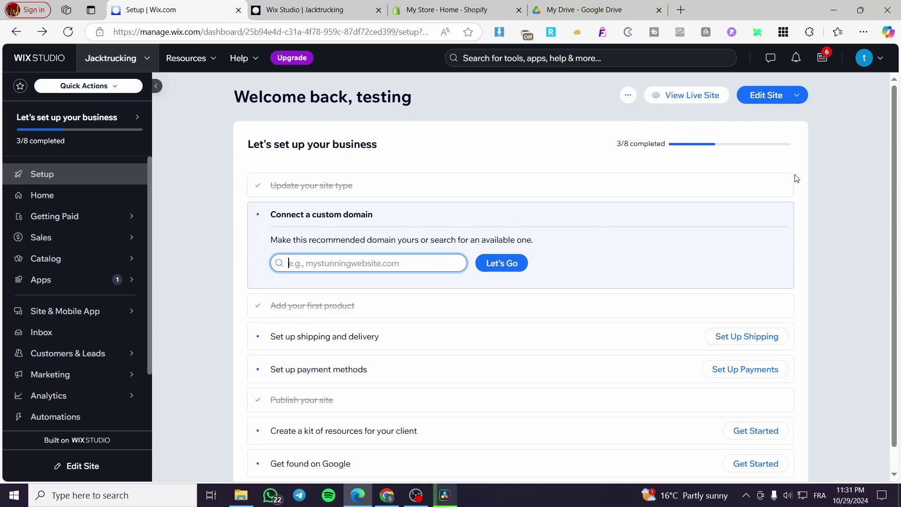
- Go back to the sites list and reopen the Jacktrucking site's dashboard
mouse_move(792, 184)
left_click(325, 13)
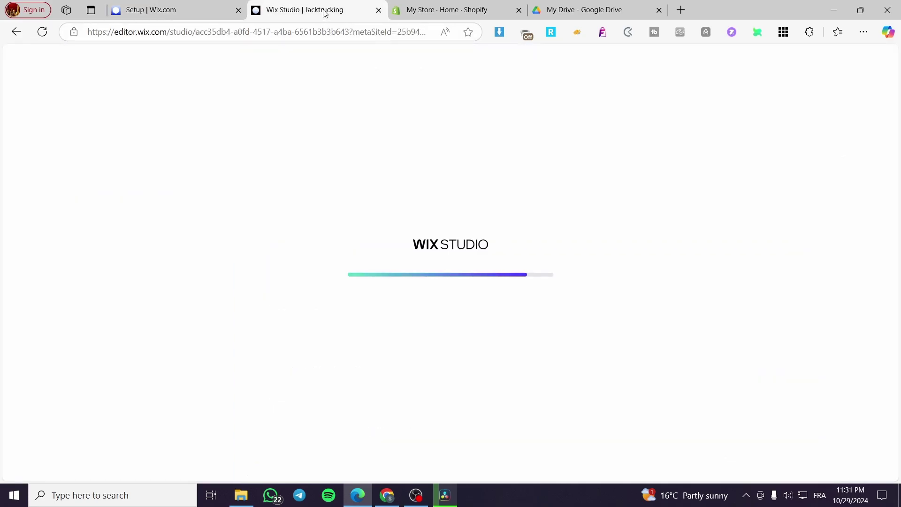
scroll(517, 286, "down", 4)
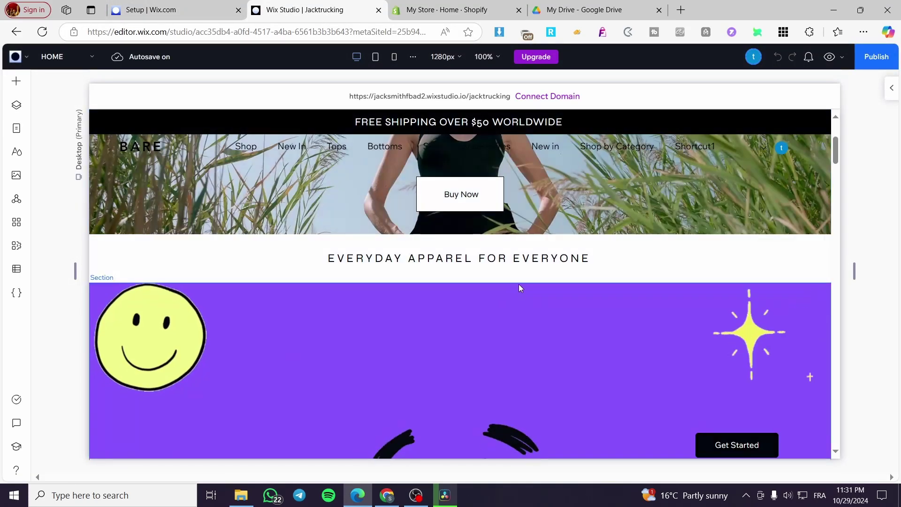
scroll(519, 284, "down", 3)
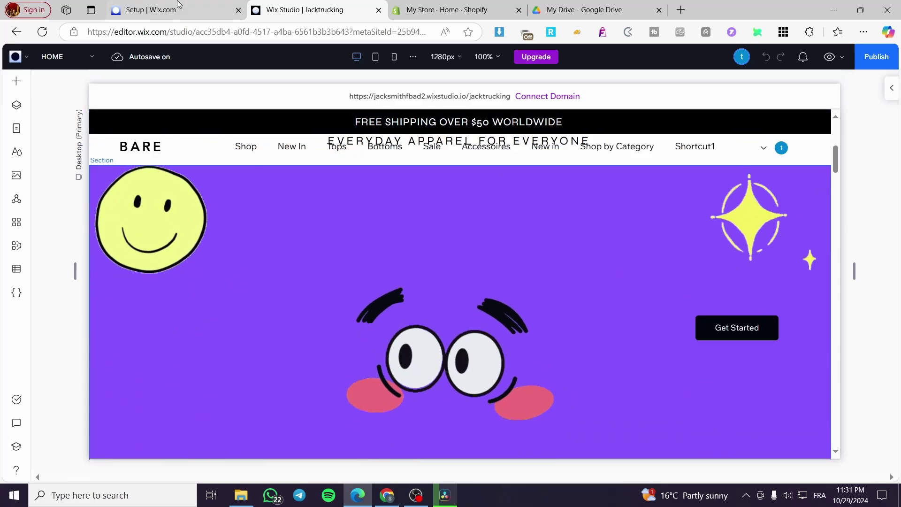
left_click(167, 8)
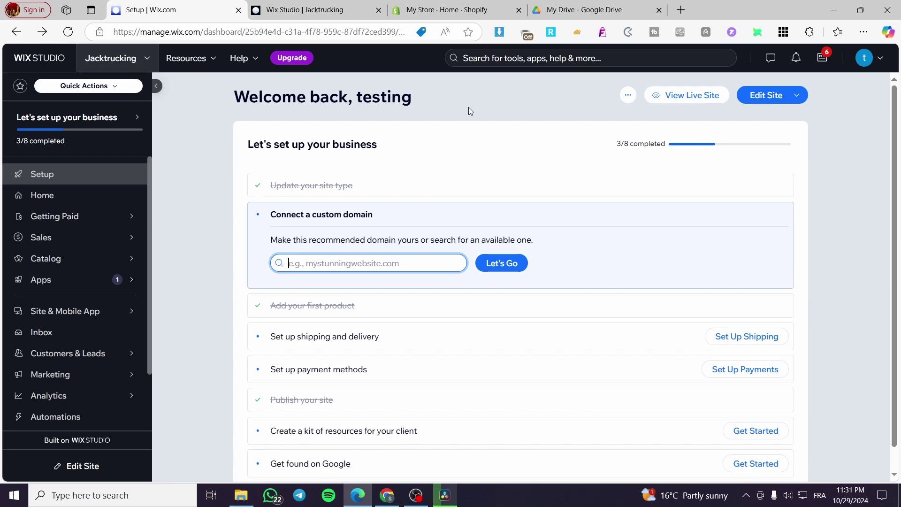
left_click(17, 32)
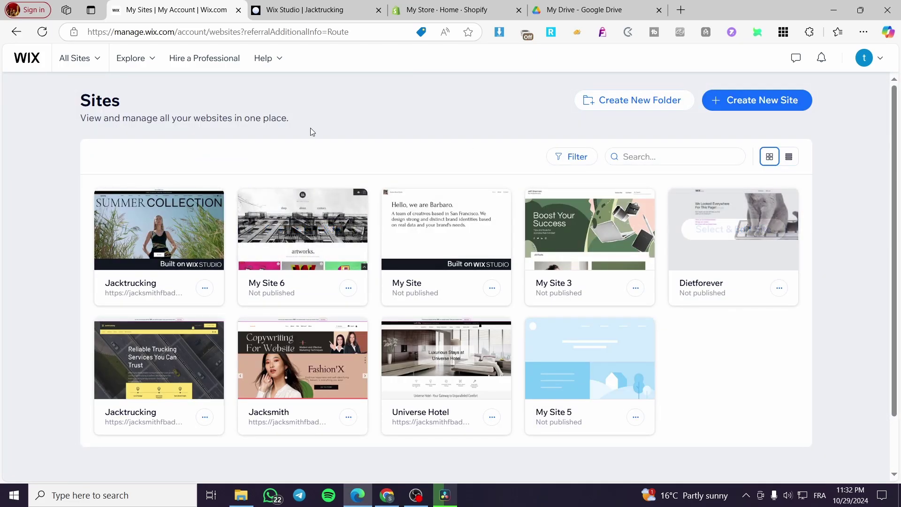
mouse_move(171, 268)
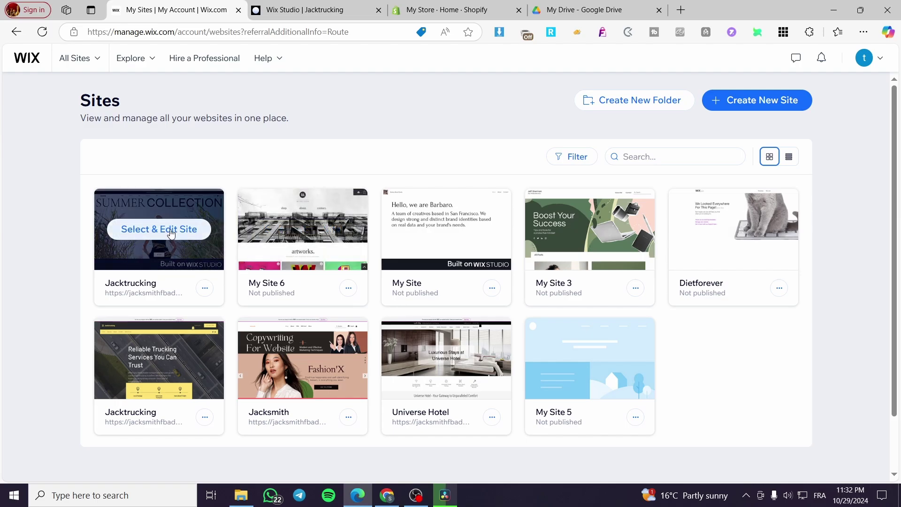
left_click(155, 230)
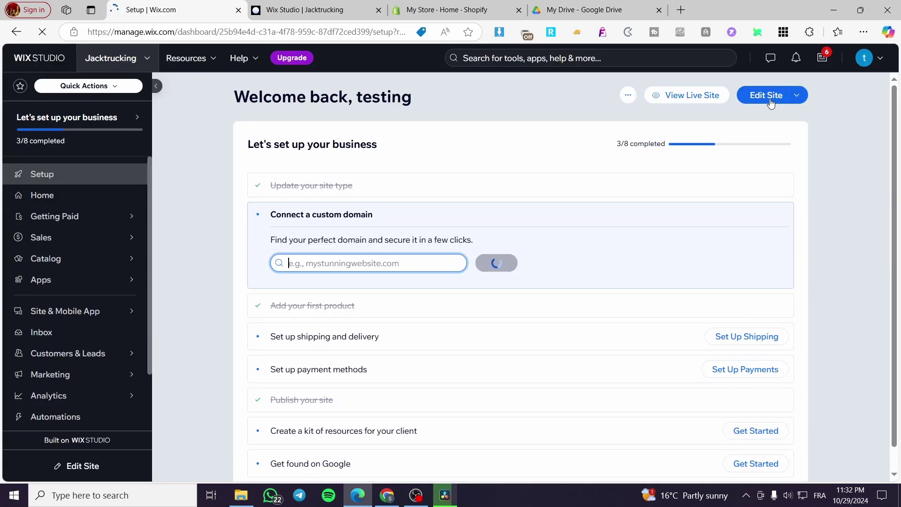
- Open the home page in the Full Mode editor and scroll down to the MEL CAP section
left_click(798, 95)
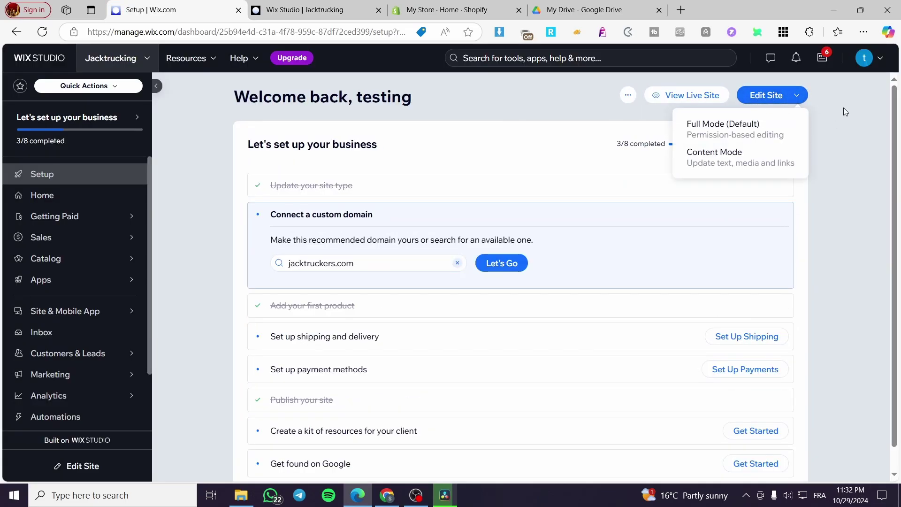
left_click(315, 10)
scroll(485, 254, "down", 5)
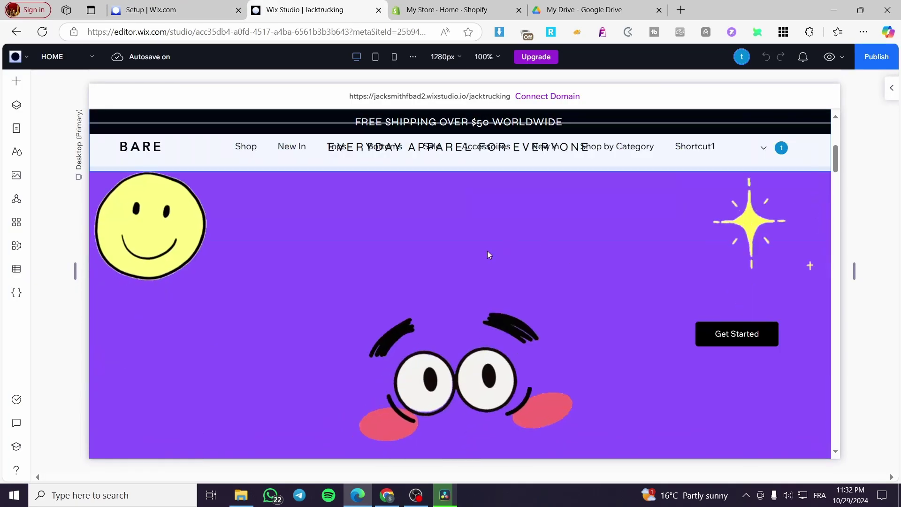
scroll(485, 255, "down", 5)
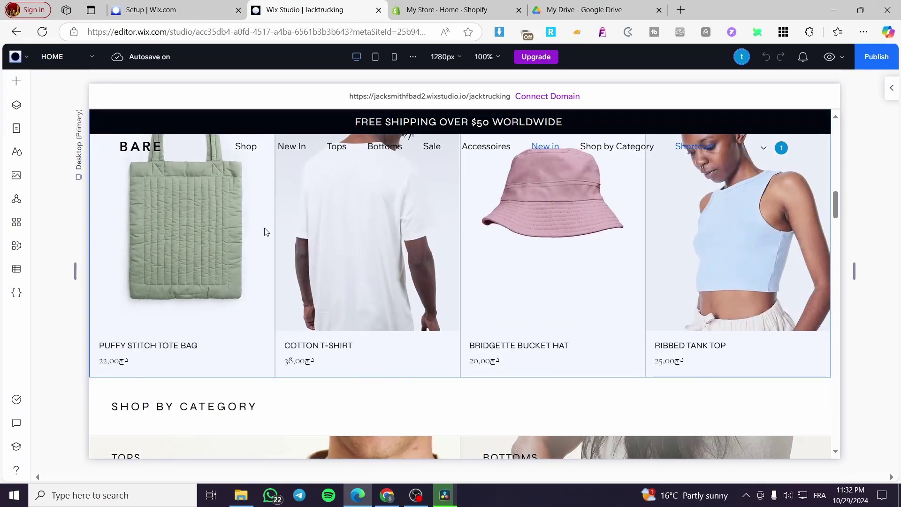
scroll(266, 231, "up", 10)
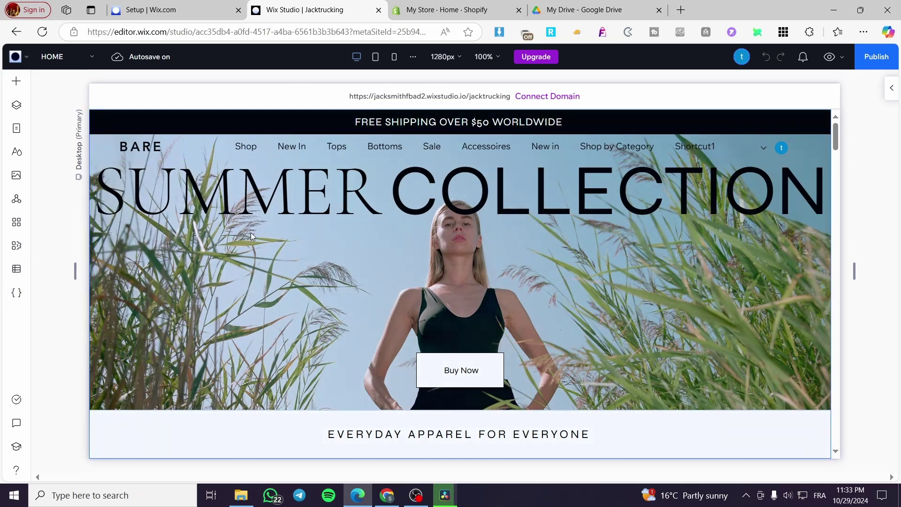
scroll(266, 226, "down", 5)
scroll(475, 254, "up", 5)
scroll(385, 273, "down", 10)
scroll(384, 275, "down", 6)
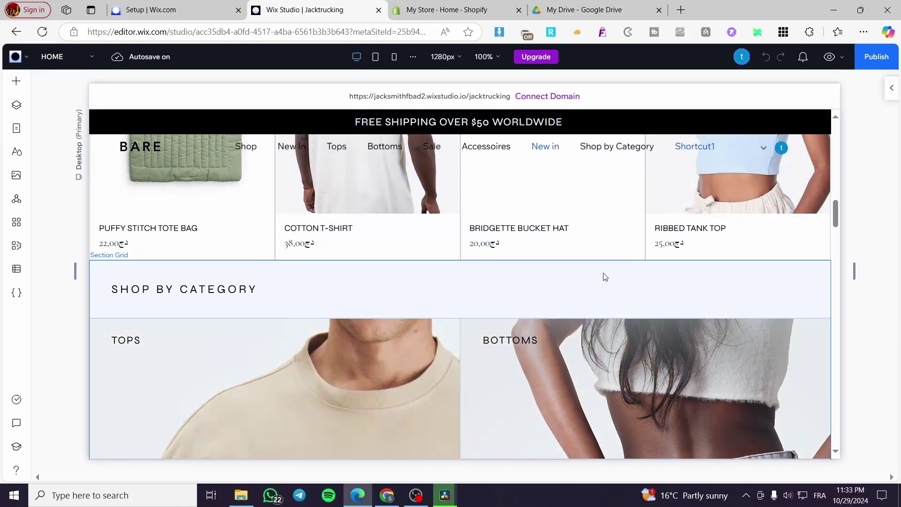
scroll(290, 284, "down", 5)
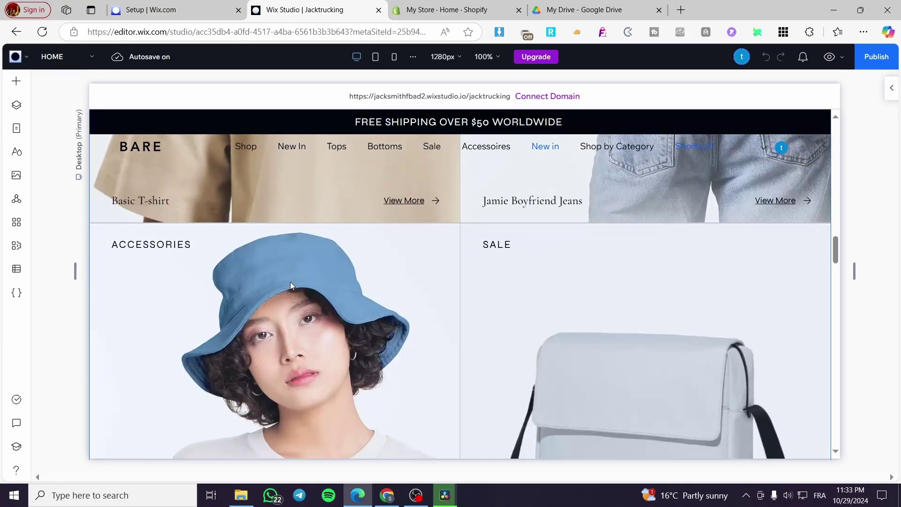
scroll(690, 263, "down", 5)
scroll(454, 258, "down", 5)
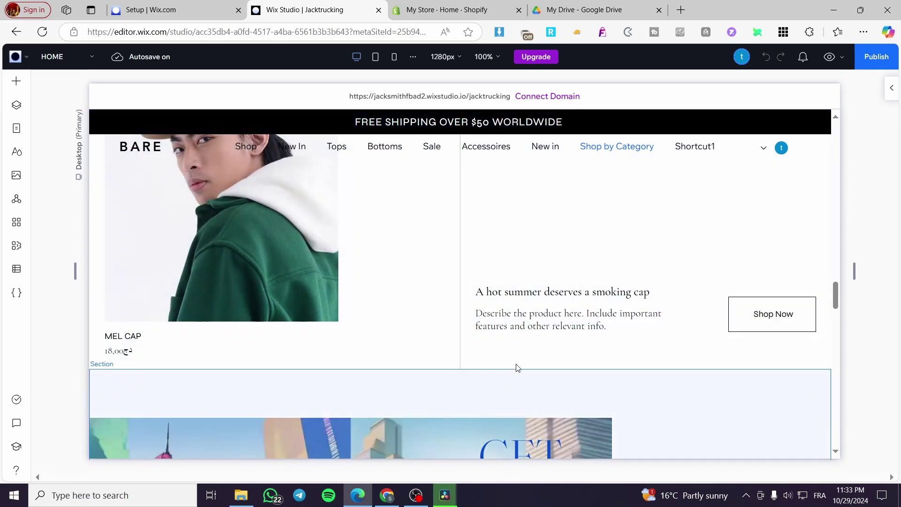
- Insert an empty section below the MEL CAP section and collapse the inspector panel
left_click(544, 367)
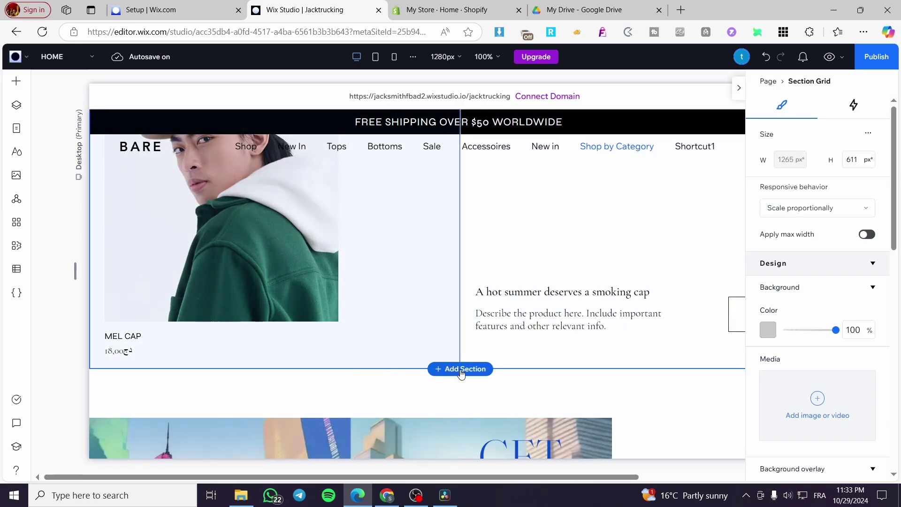
left_click(460, 369)
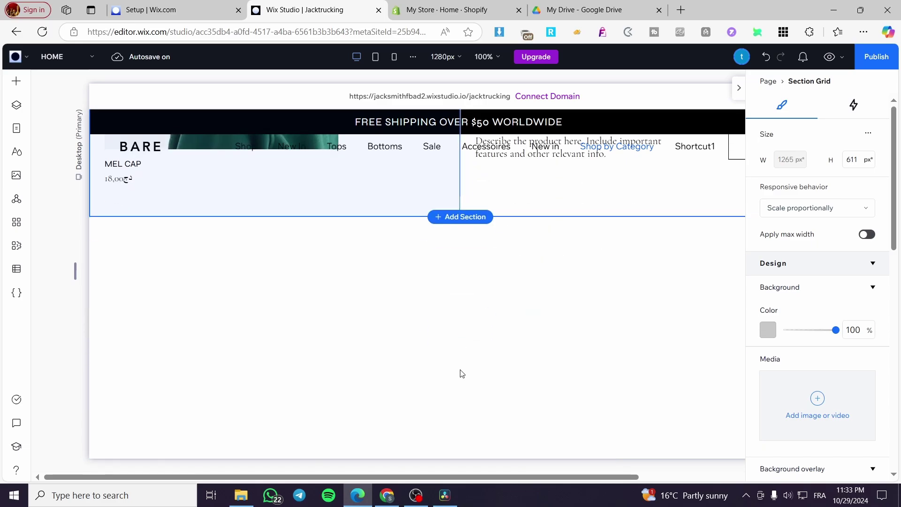
left_click(740, 92)
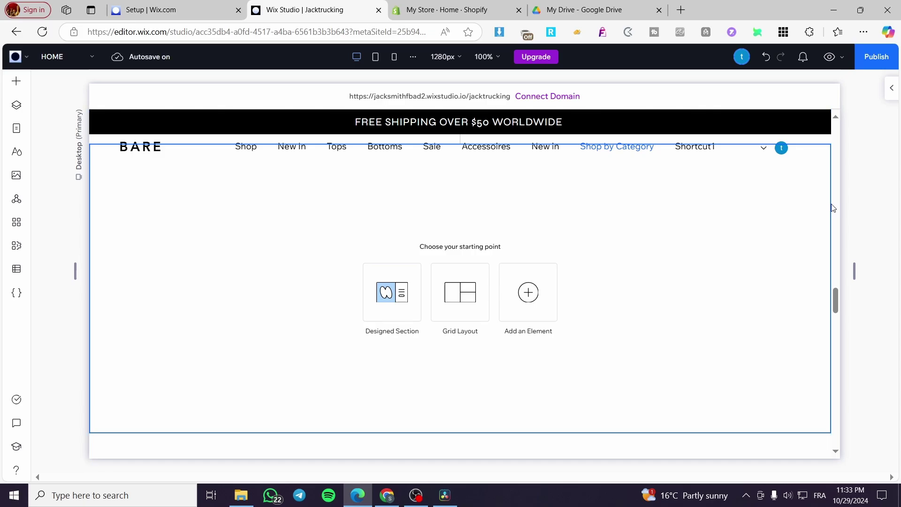
- Start the new section from a Designed Section and browse the Banner and Services layouts
left_click(394, 307)
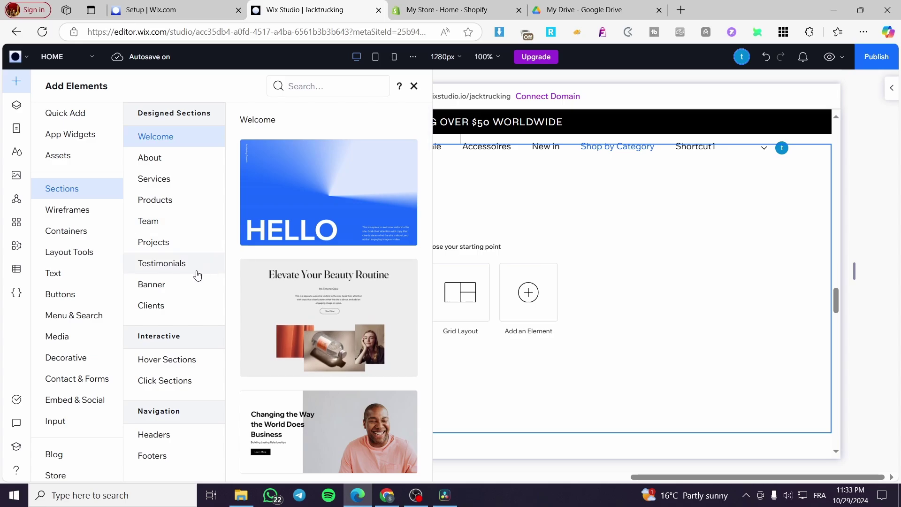
left_click(177, 285)
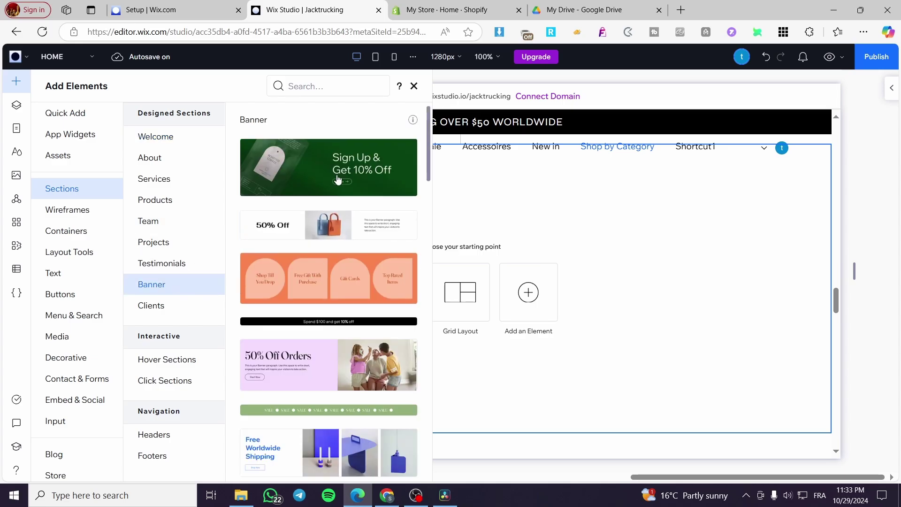
scroll(338, 180, "down", 4)
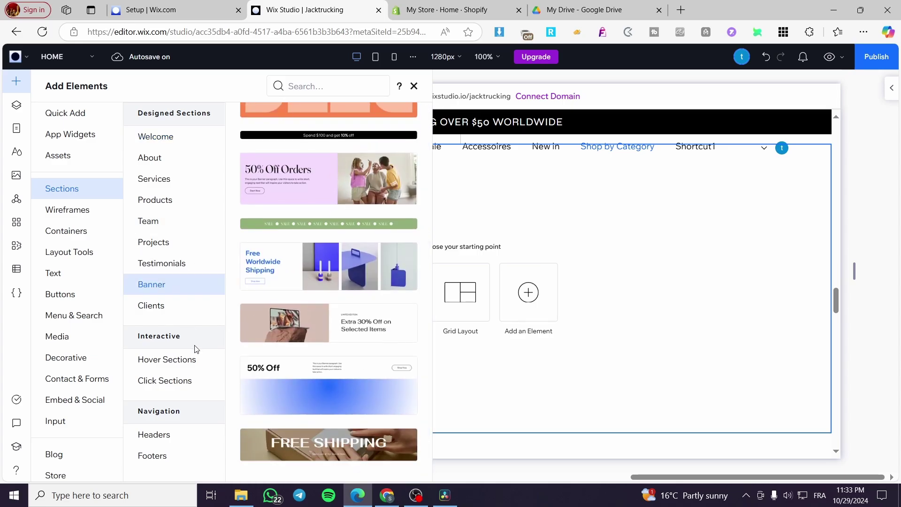
left_click(181, 179)
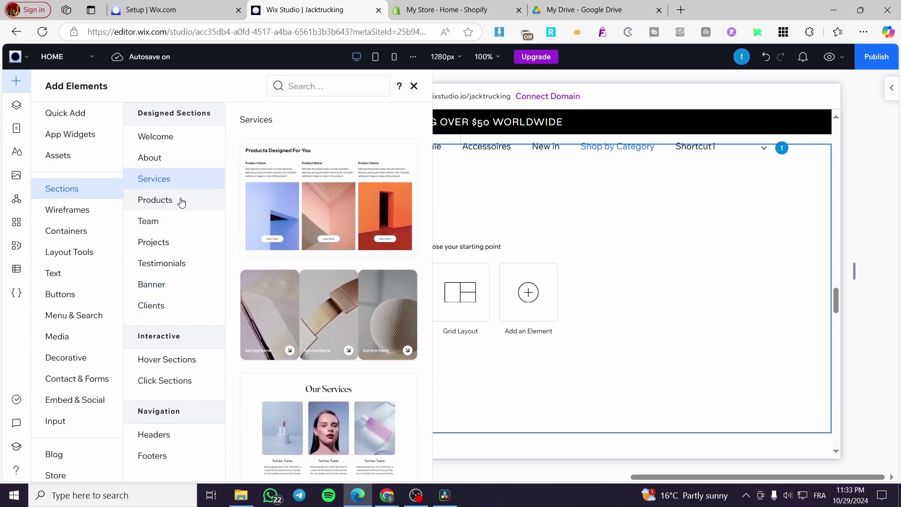
scroll(344, 358, "down", 5)
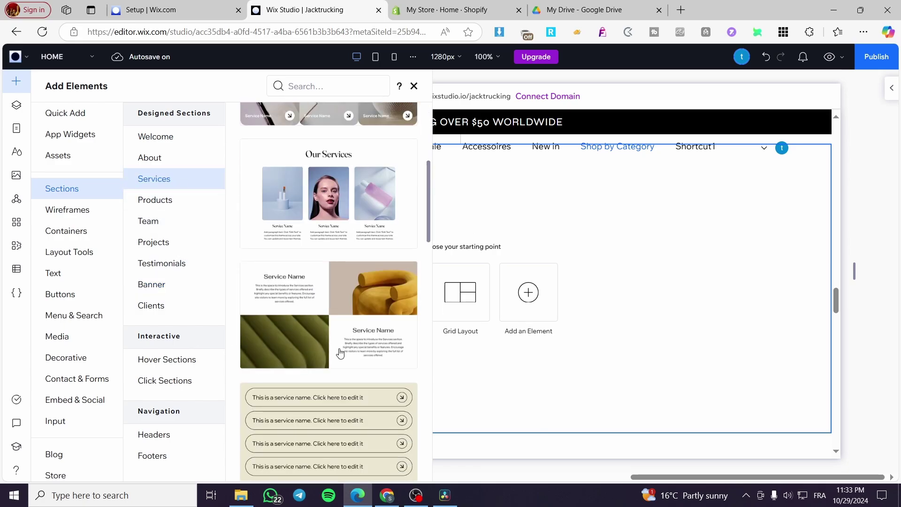
scroll(341, 357, "down", 8)
scroll(338, 288, "down", 1)
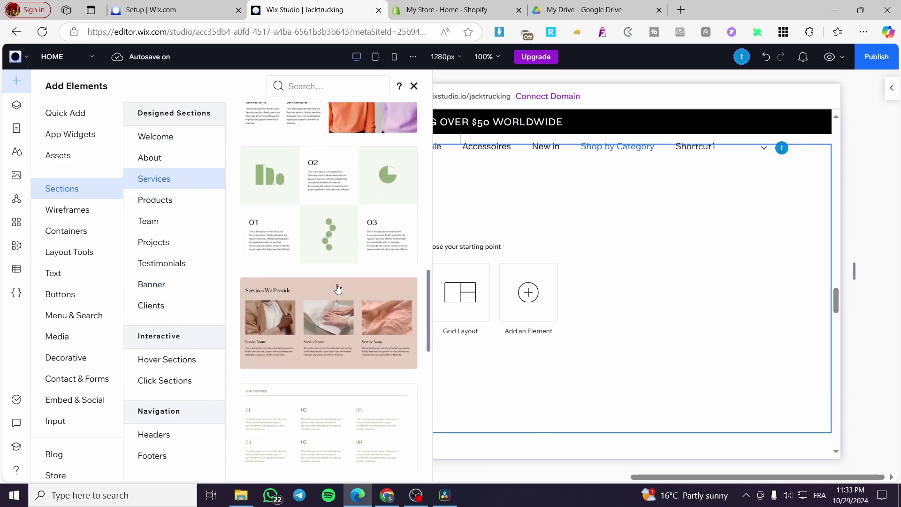
scroll(338, 289, "down", 5)
scroll(339, 293, "down", 3)
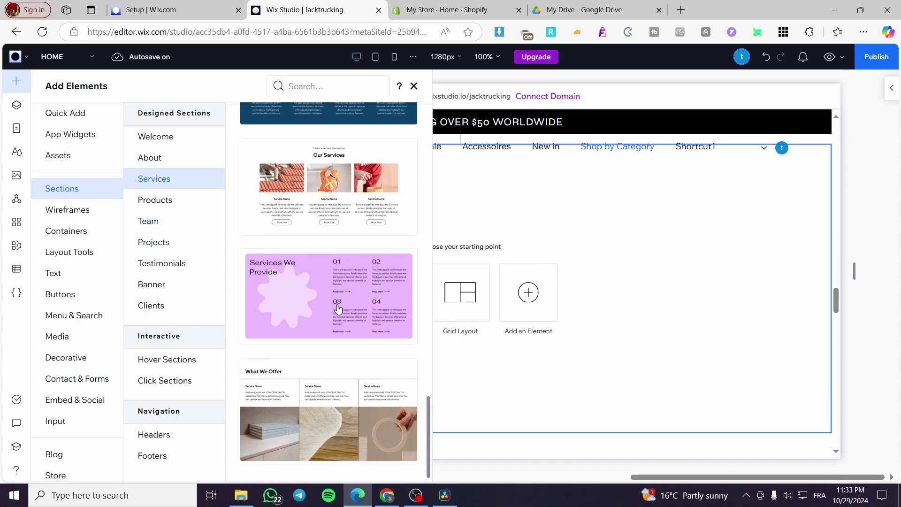
scroll(340, 342, "up", 10)
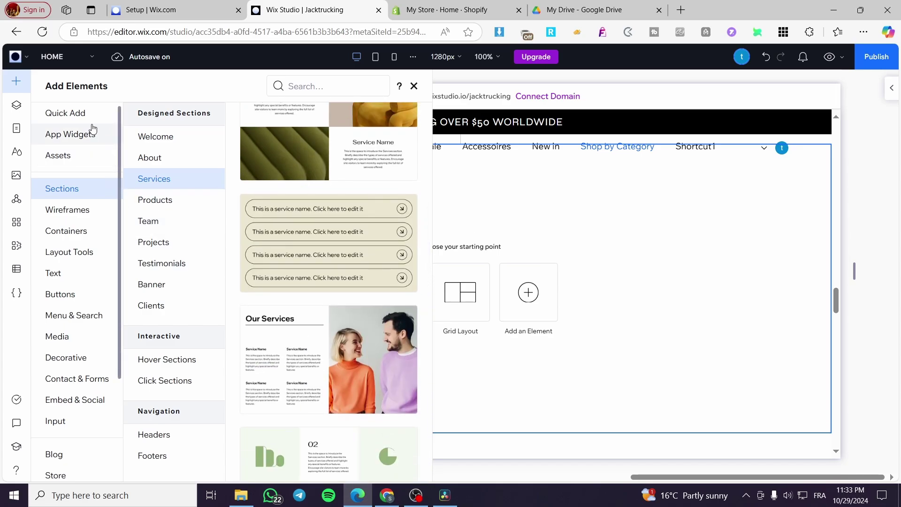
- Browse Add Elements > Media > Pro Galleries and scroll to the slideshow preset
left_click(83, 120)
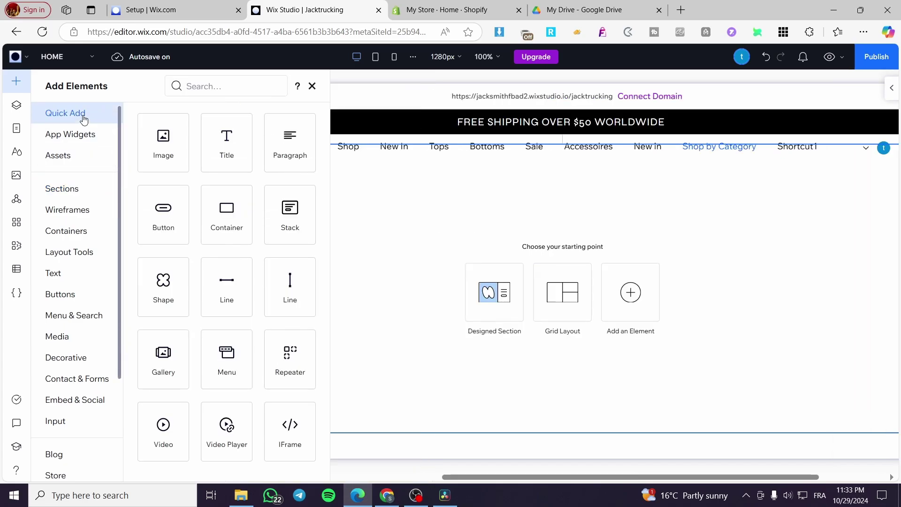
left_click(94, 334)
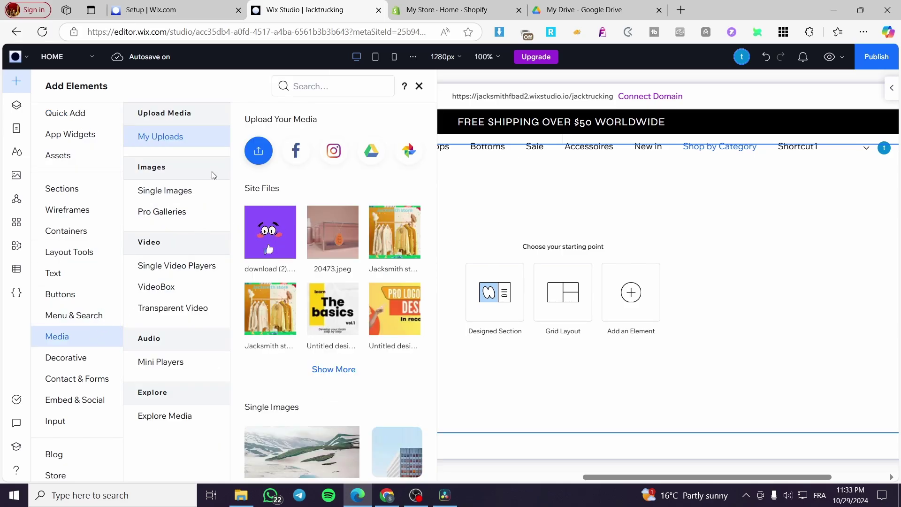
left_click(175, 213)
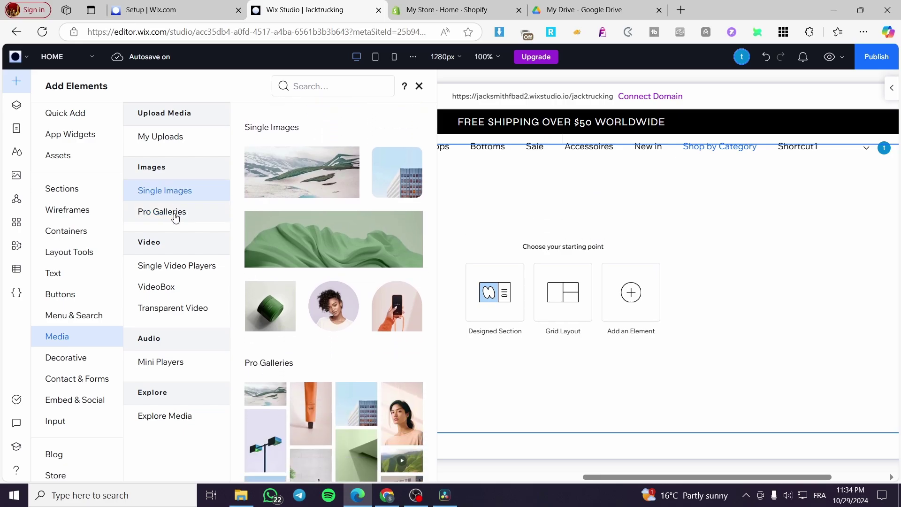
left_click(176, 214)
scroll(328, 281, "down", 5)
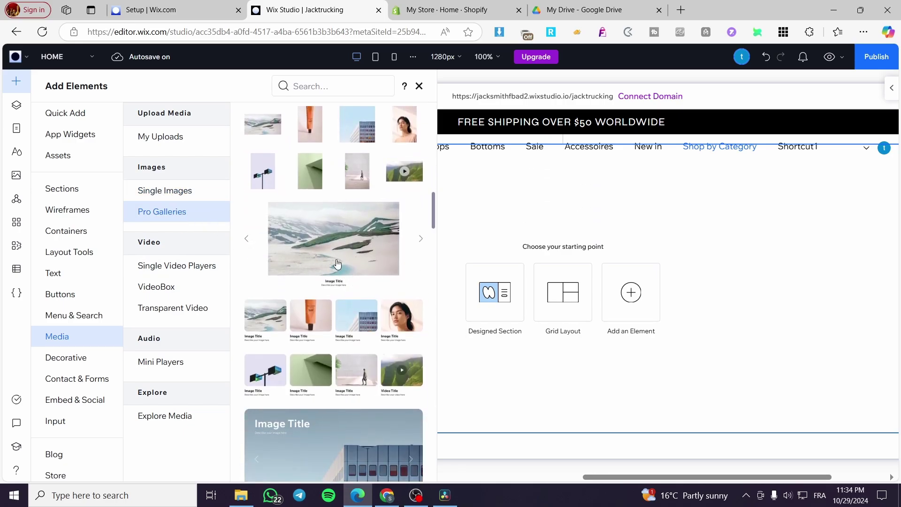
scroll(332, 242, "down", 6)
scroll(332, 243, "down", 5)
scroll(332, 243, "down", 5)
scroll(333, 242, "up", 10)
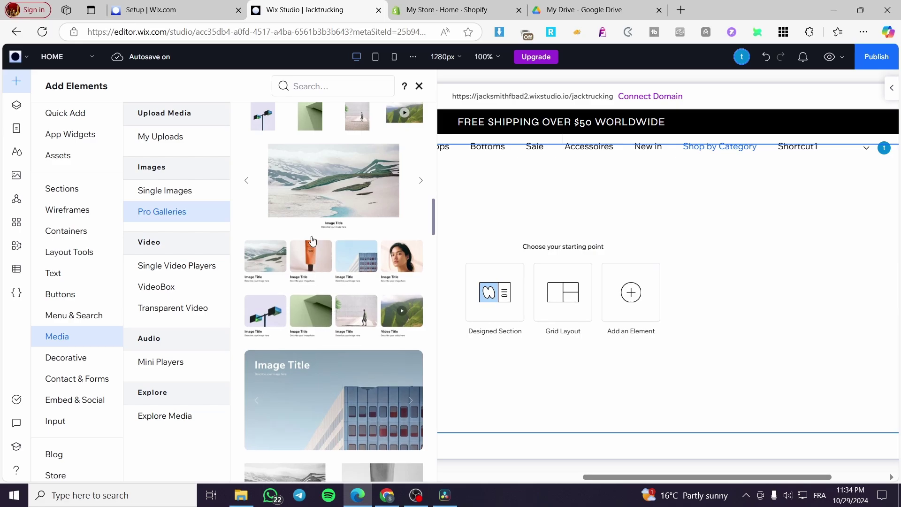
- Drop the slideshow Pro Gallery preset onto the new home-page section
left_click_drag(304, 411, 424, 290)
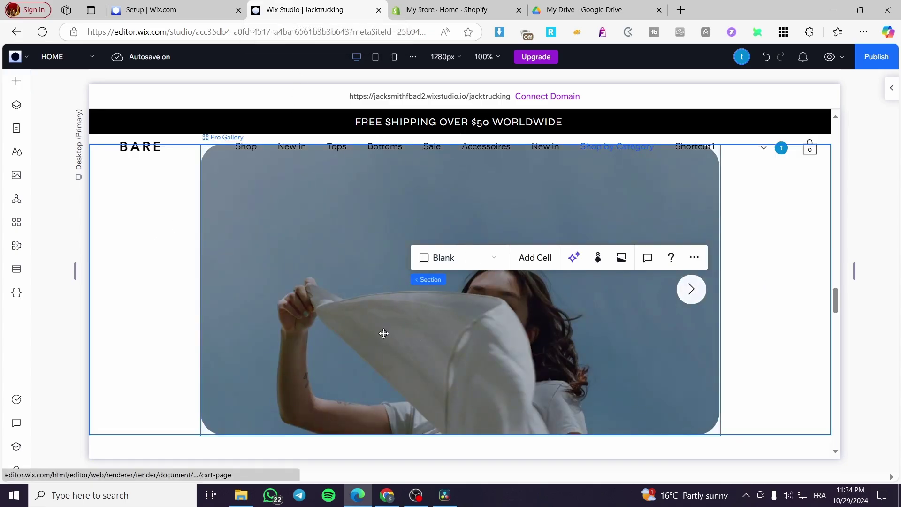
- Stretch the slideshow gallery's left and right edges outward to about 1172 px wide
left_click(359, 285)
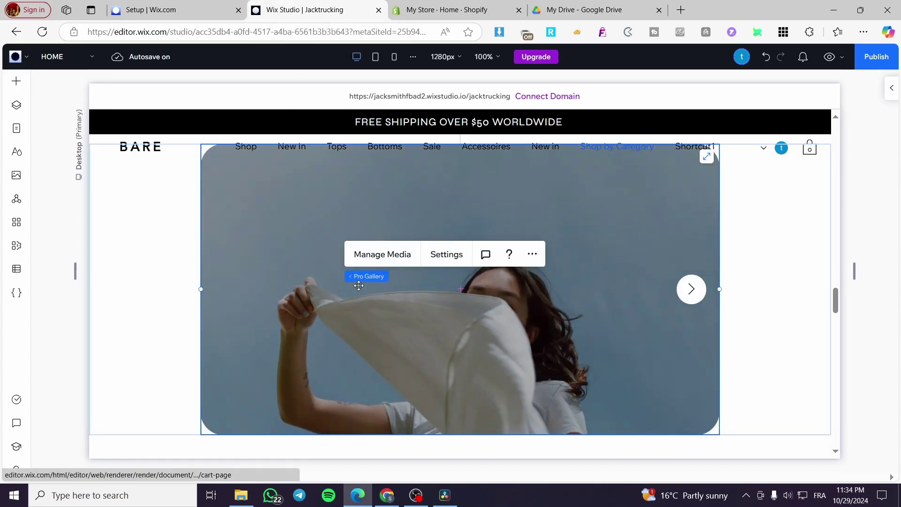
left_click(199, 290)
left_click_drag(199, 290, 117, 291)
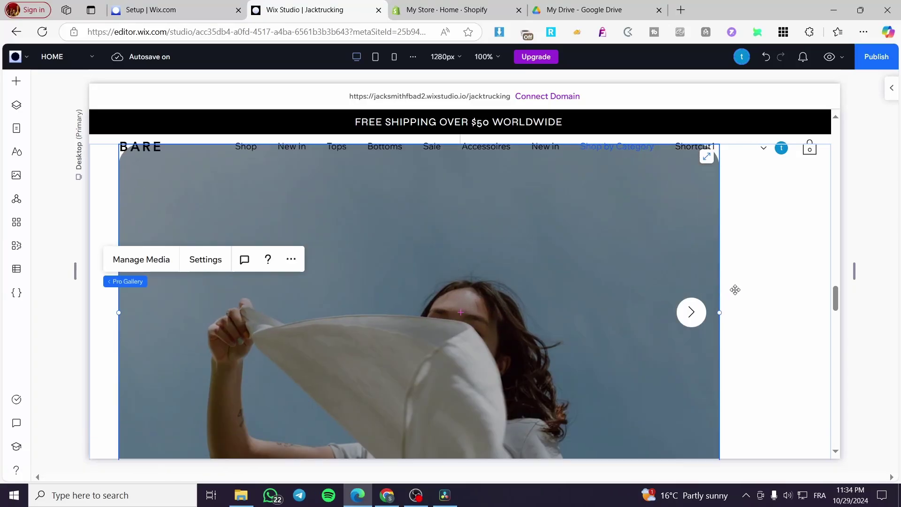
left_click_drag(722, 311, 808, 312)
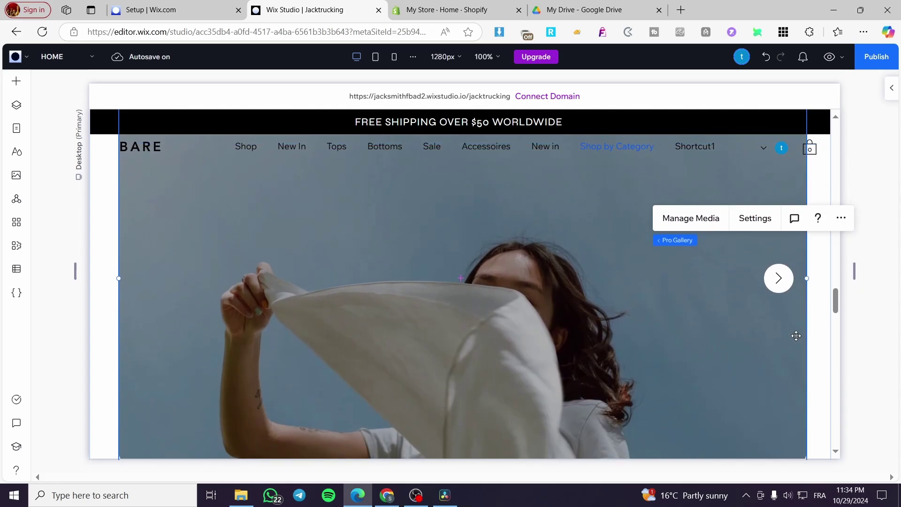
left_click(837, 326)
scroll(761, 341, "up", 3)
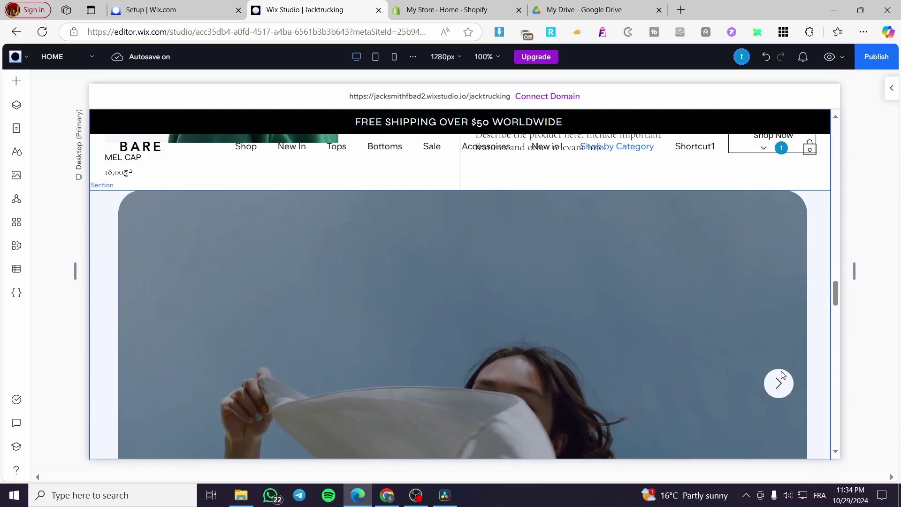
left_click(515, 292)
left_click(603, 352)
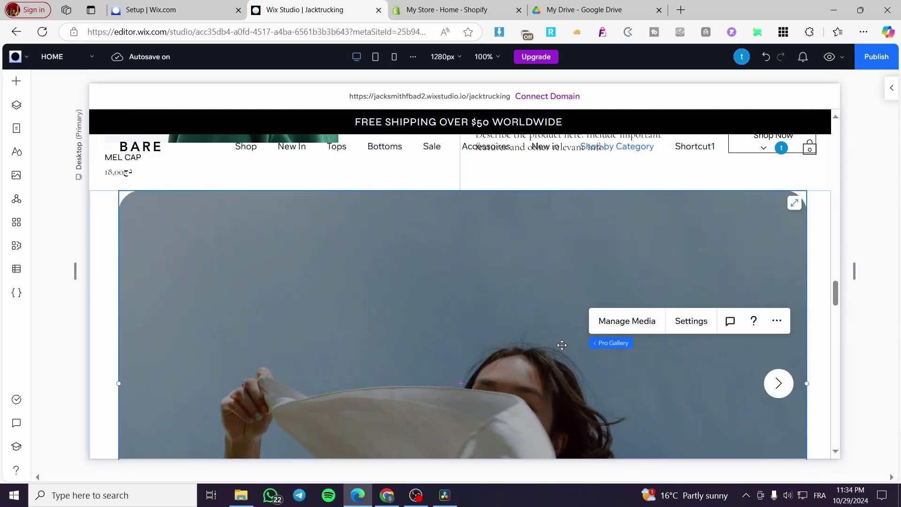
- Add the Buildings Reflecting on Water image to the gallery's media and click Done
left_click(628, 321)
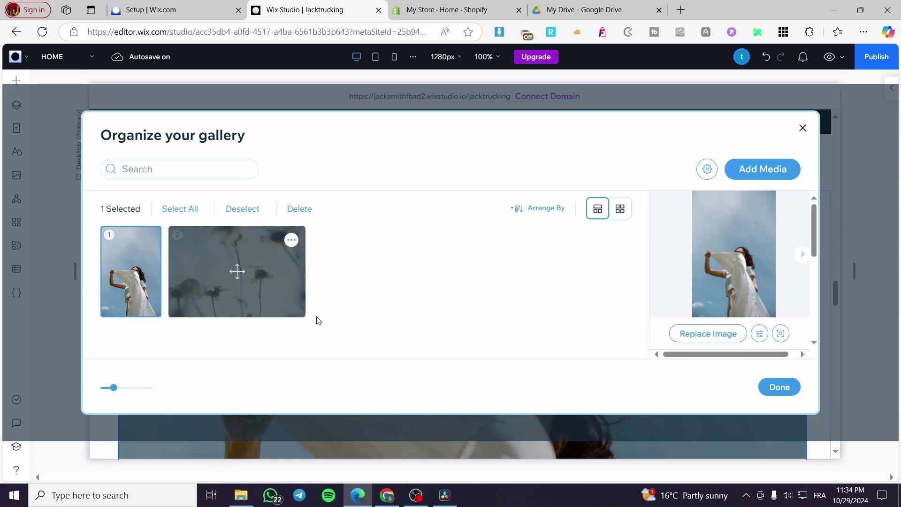
left_click(762, 178)
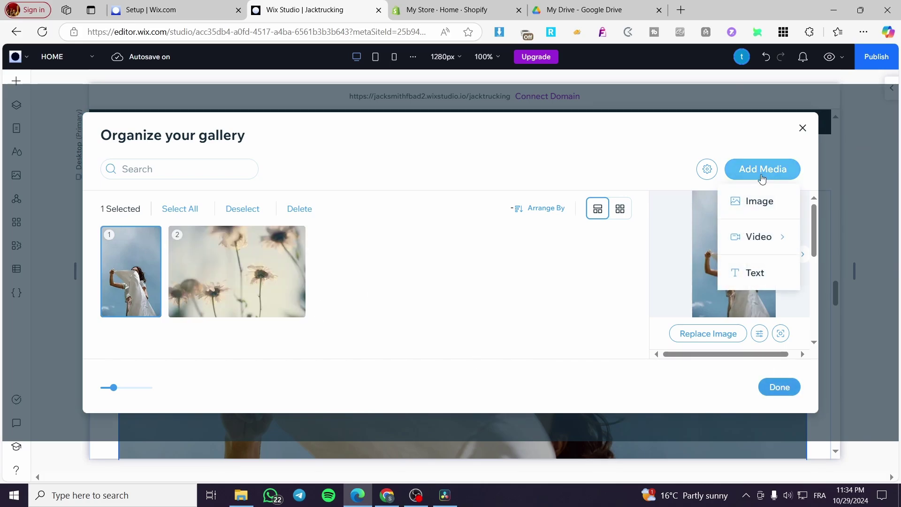
left_click(765, 206)
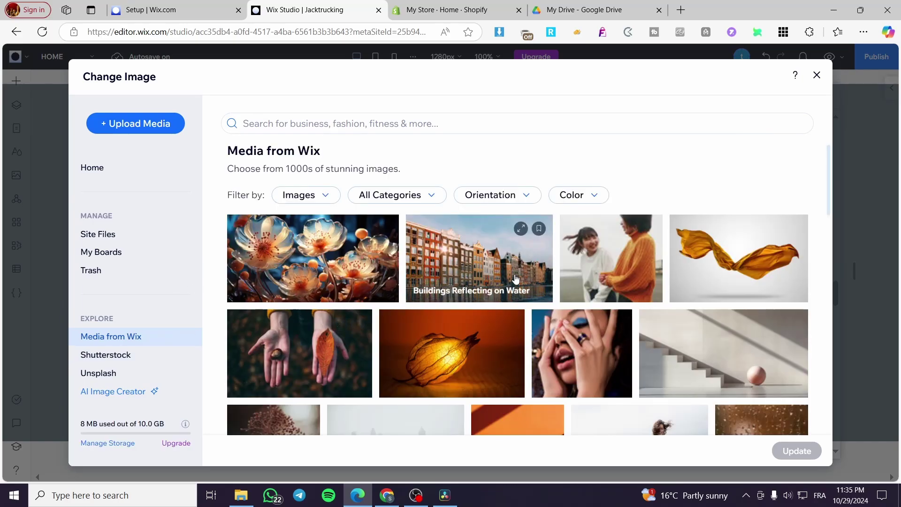
left_click(521, 235)
left_click(636, 258)
left_click(493, 263)
left_click(797, 451)
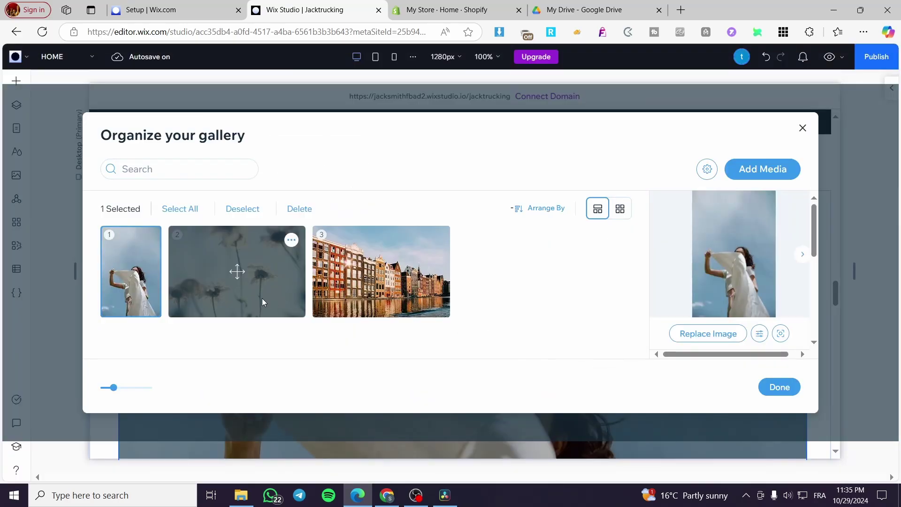
left_click(779, 387)
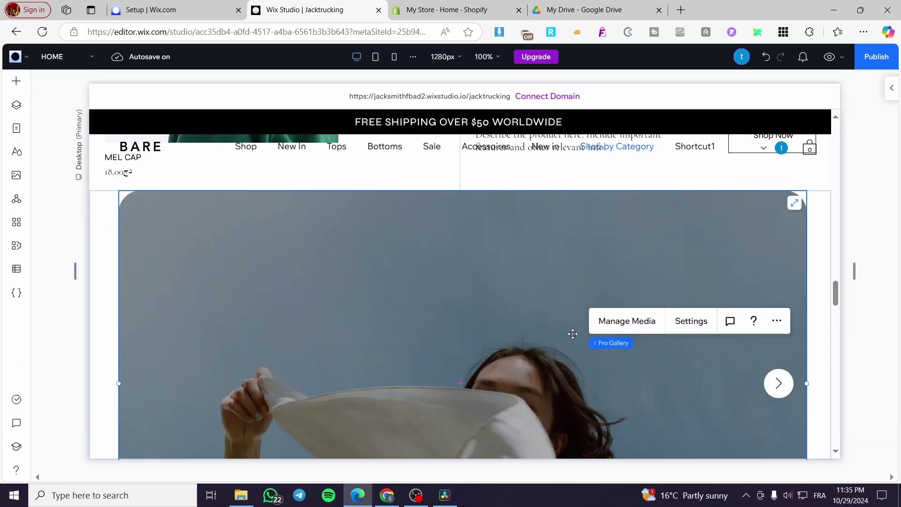
scroll(572, 333, "down", 4)
- Switch on the gallery's Heart icon, keeping Open in Expand Mode as the click action
left_click(753, 181)
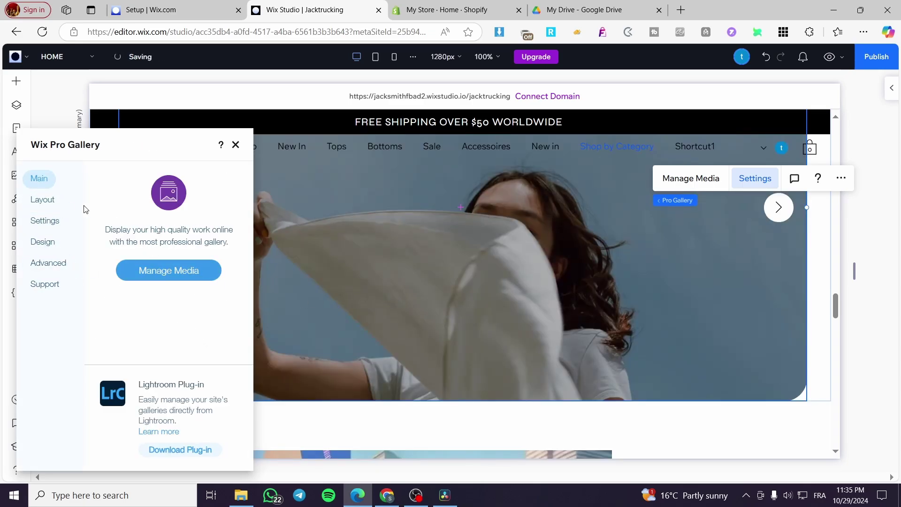
left_click(52, 201)
scroll(181, 256, "down", 4)
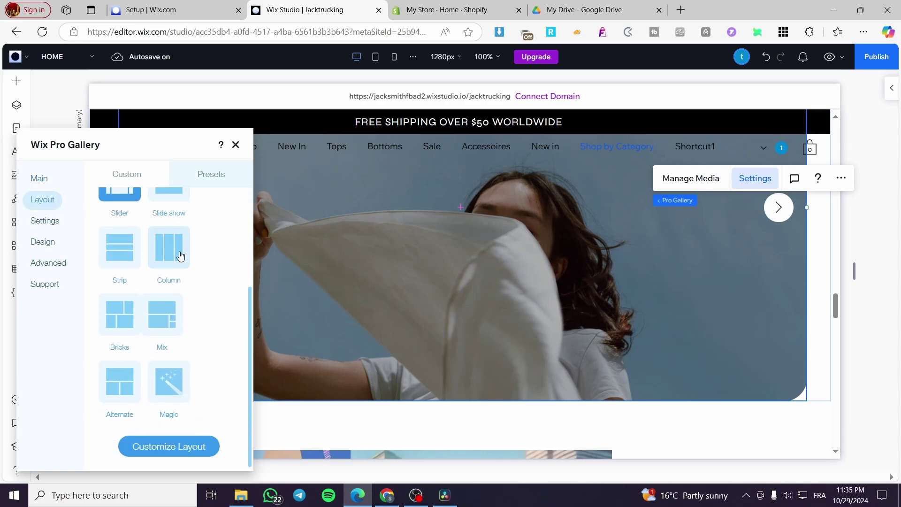
scroll(182, 255, "up", 4)
left_click(56, 236)
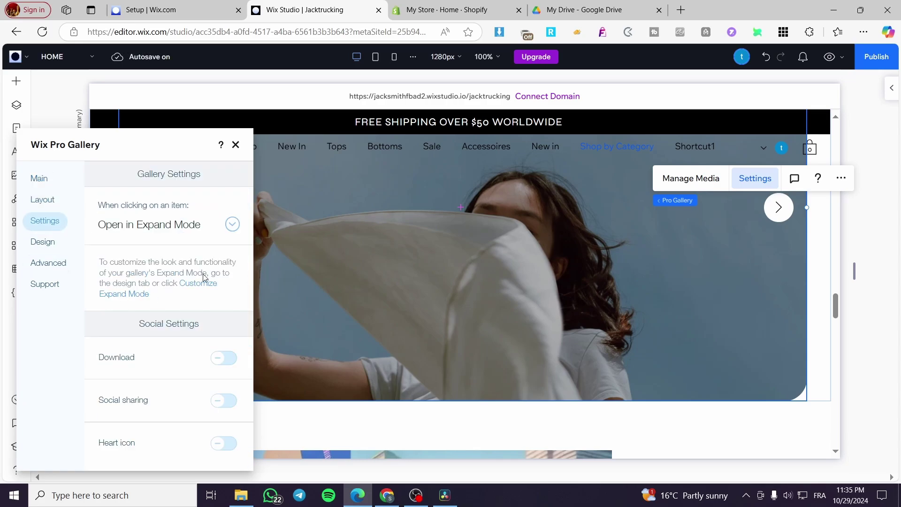
left_click(224, 443)
scroll(193, 398, "down", 1)
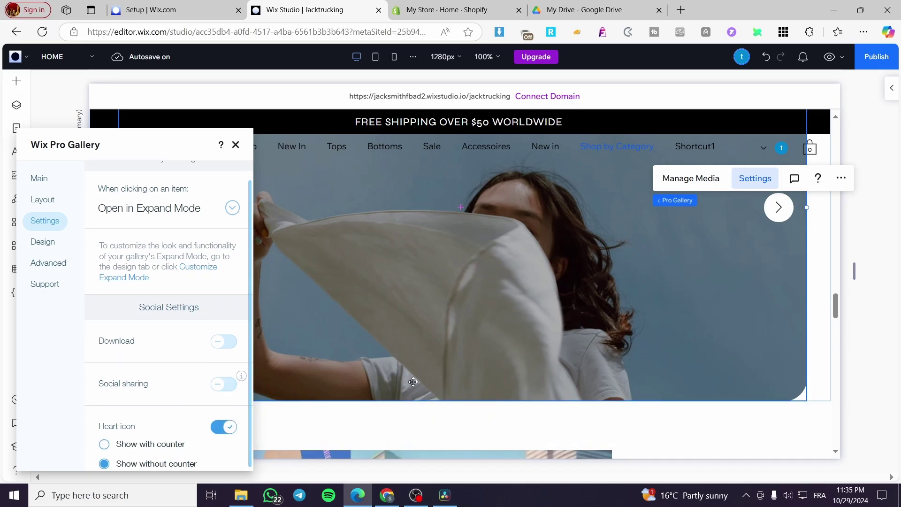
left_click(232, 207)
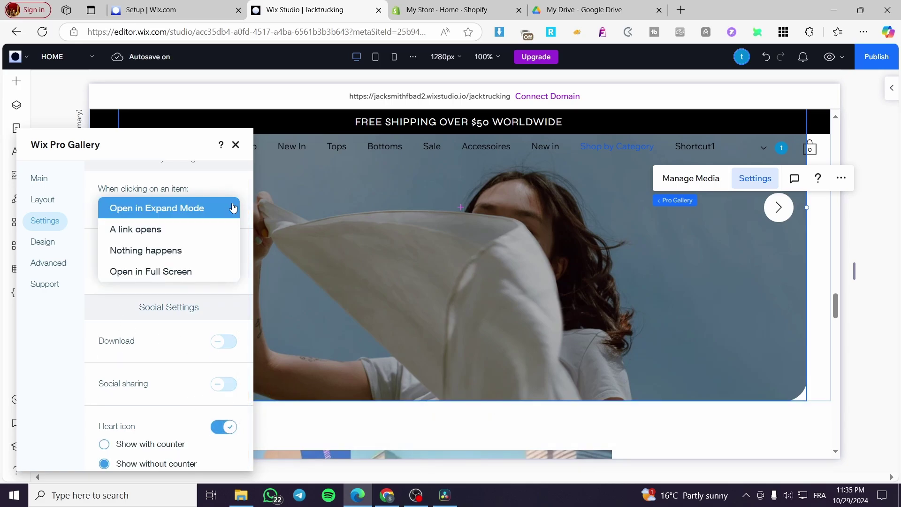
left_click(233, 207)
- Review the gallery's Design and Advanced settings tabs
left_click(43, 241)
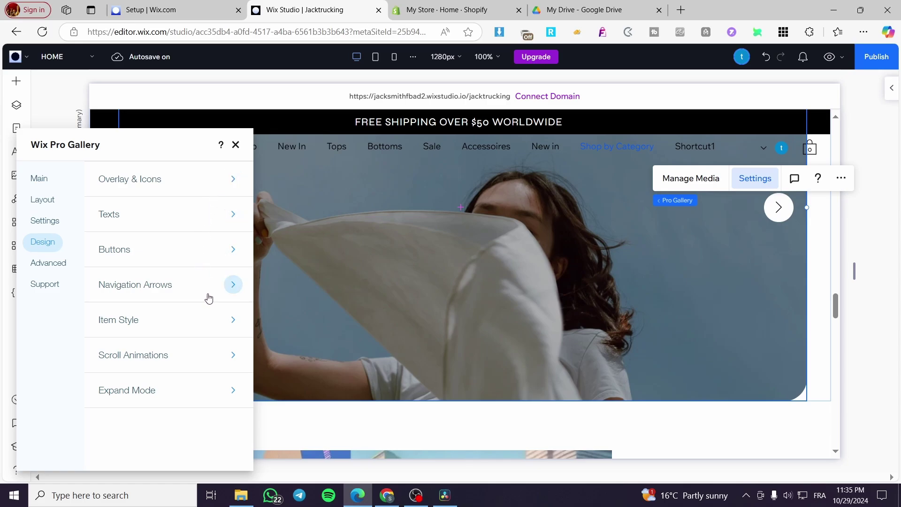
left_click(56, 264)
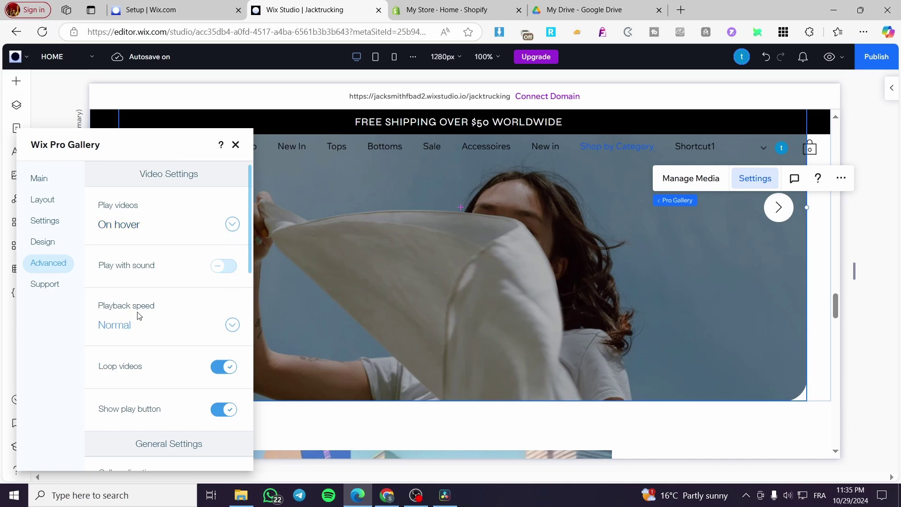
scroll(230, 326, "down", 1)
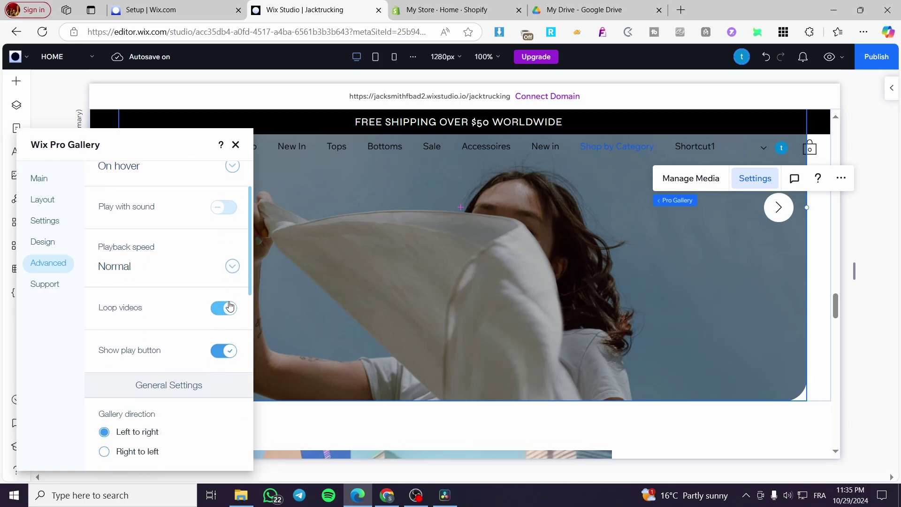
scroll(230, 309, "down", 2)
scroll(212, 353, "down", 3)
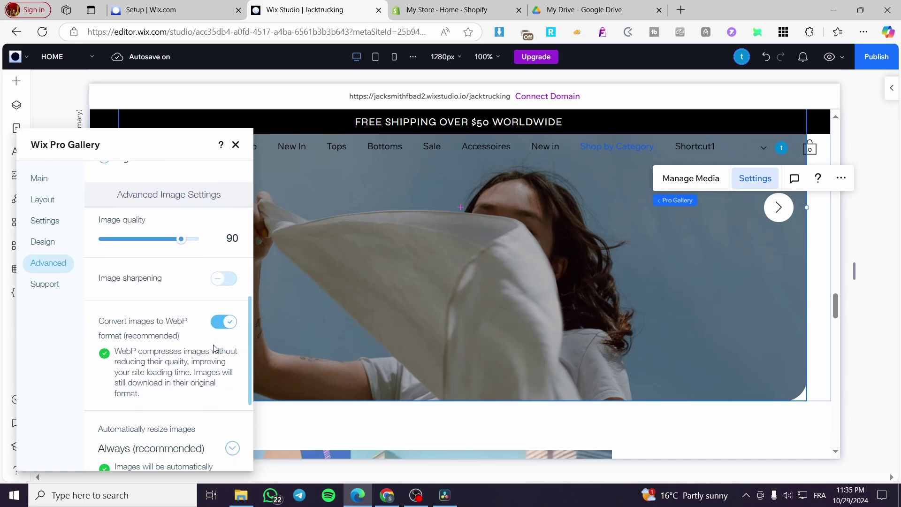
scroll(213, 348, "down", 3)
scroll(181, 302, "up", 5)
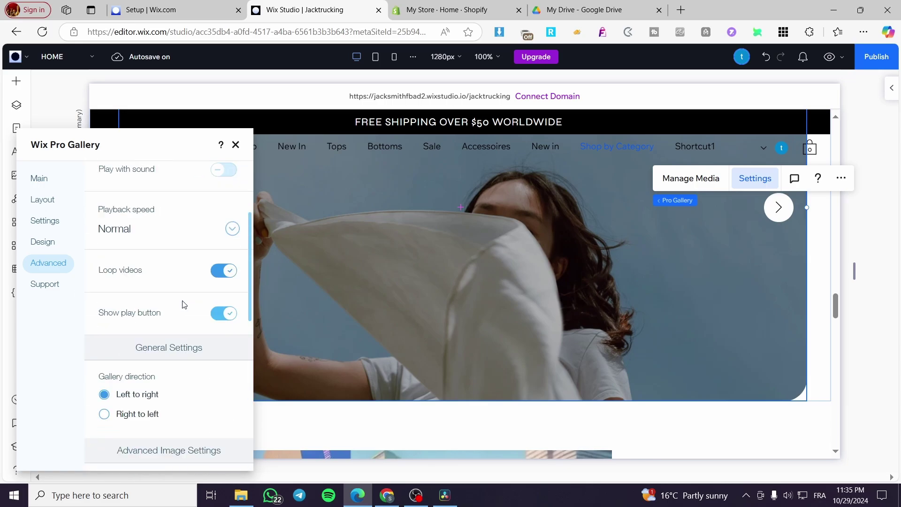
left_click(236, 145)
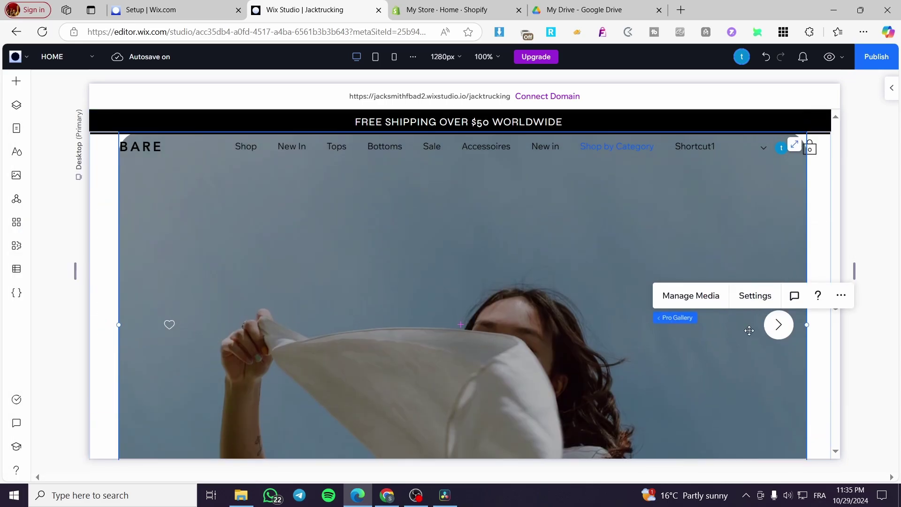
scroll(567, 324, "up", 3)
scroll(567, 324, "down", 3)
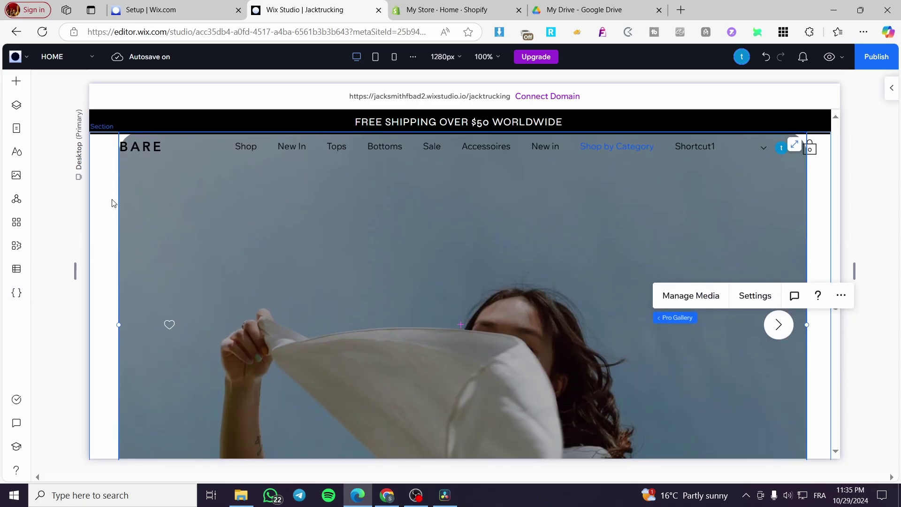
mouse_move(164, 8)
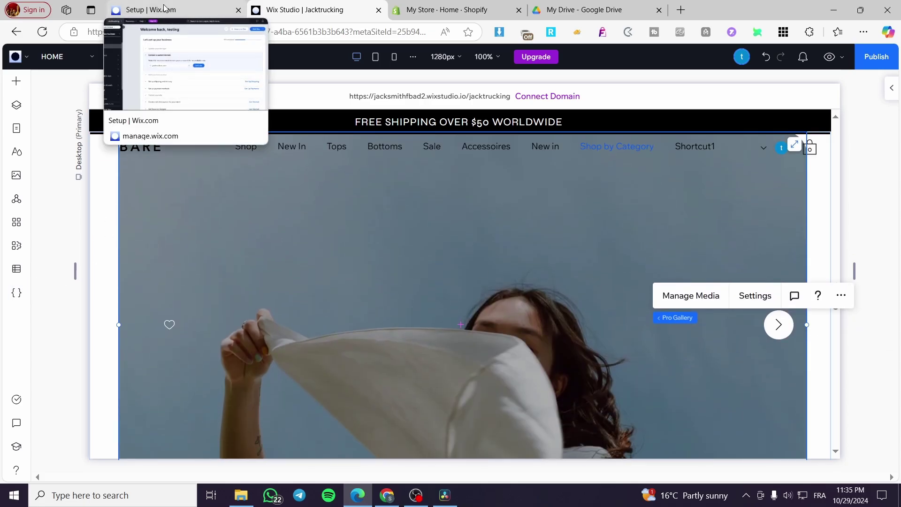